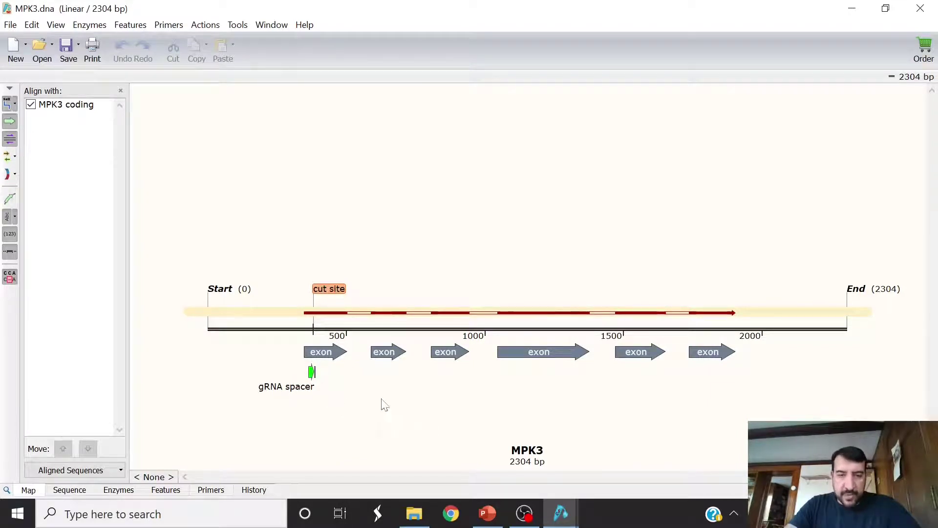
# - Show the bases around the MPK3 gRNA spacer and select the cut site at 381^382
pyautogui.click(313, 384)
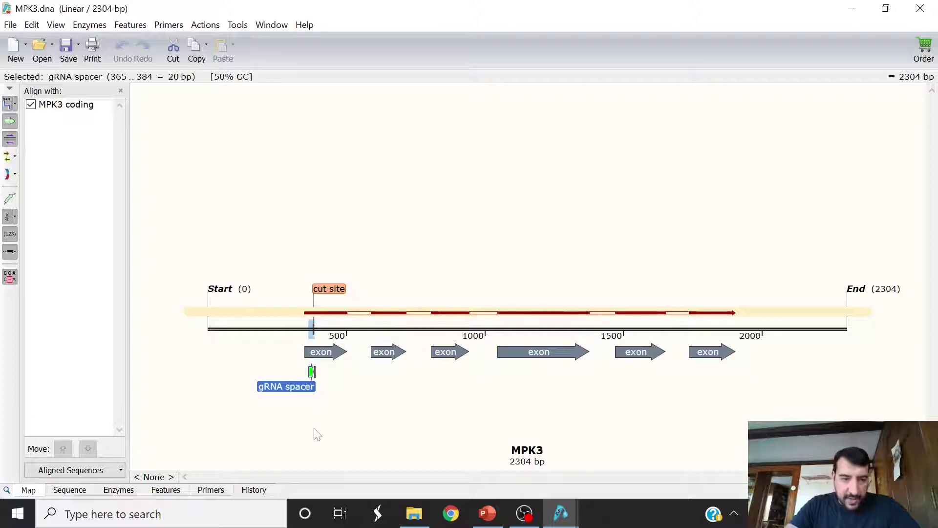
pyautogui.click(78, 491)
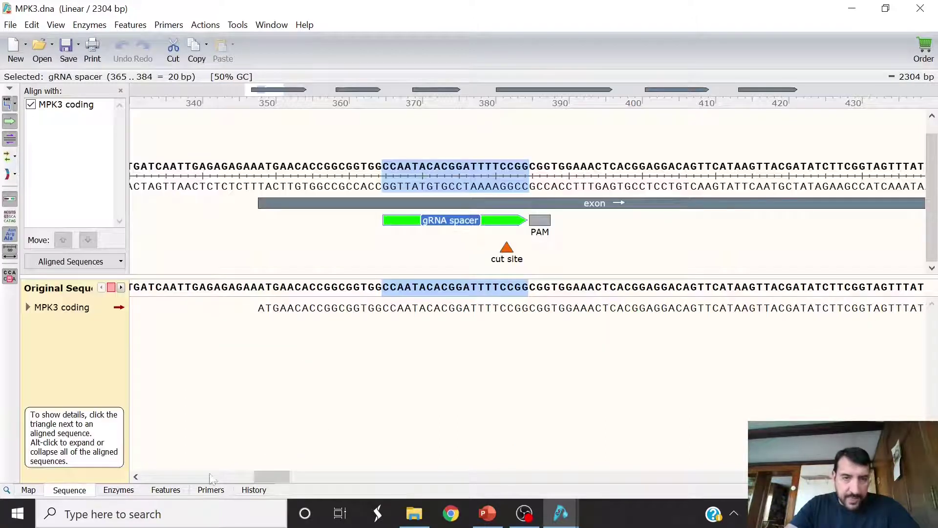
pyautogui.click(30, 490)
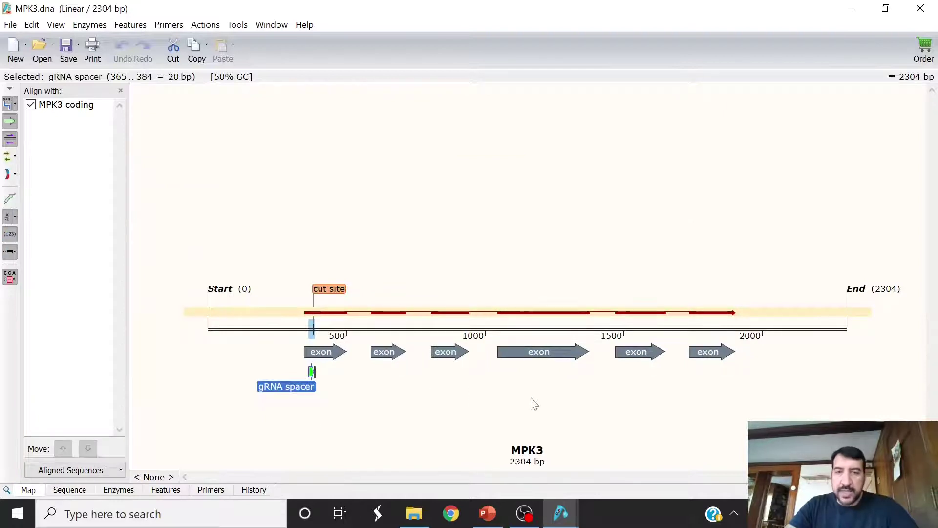
pyautogui.hotkey('ctrl', '2')
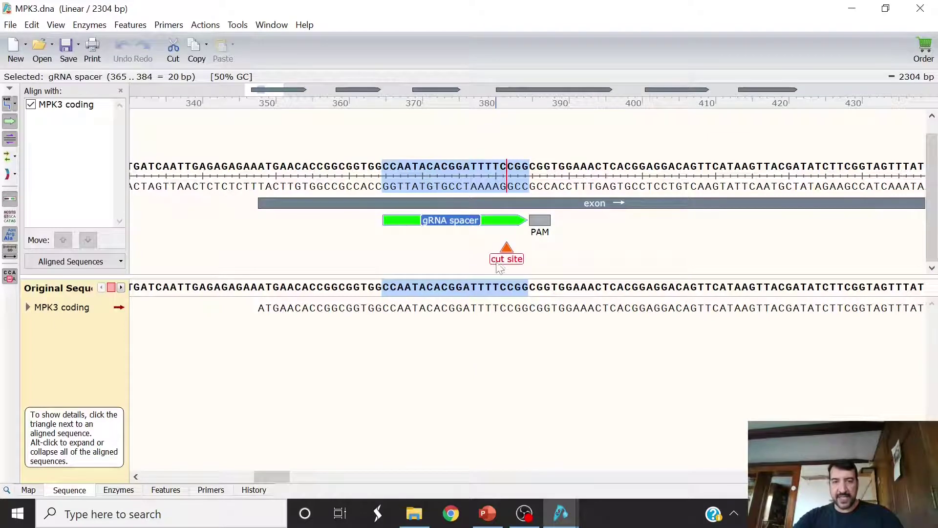
pyautogui.click(510, 253)
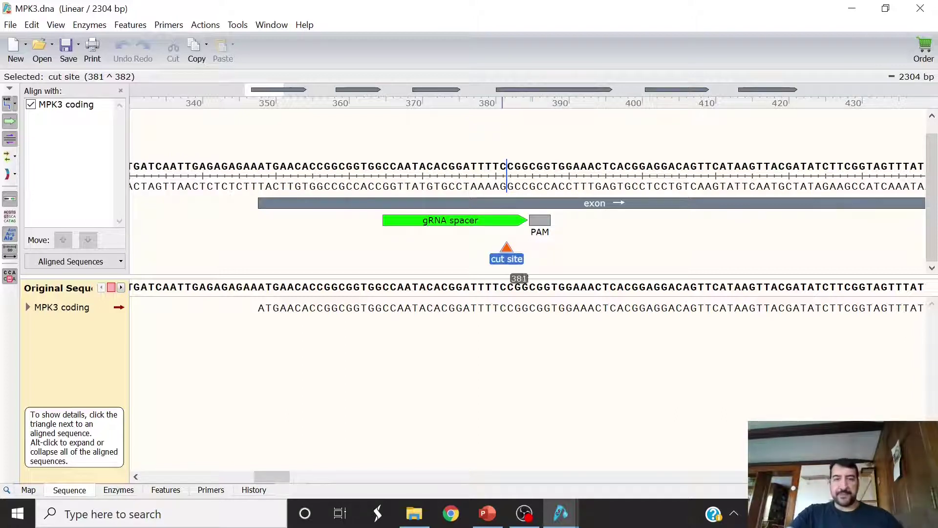
pyautogui.click(486, 223)
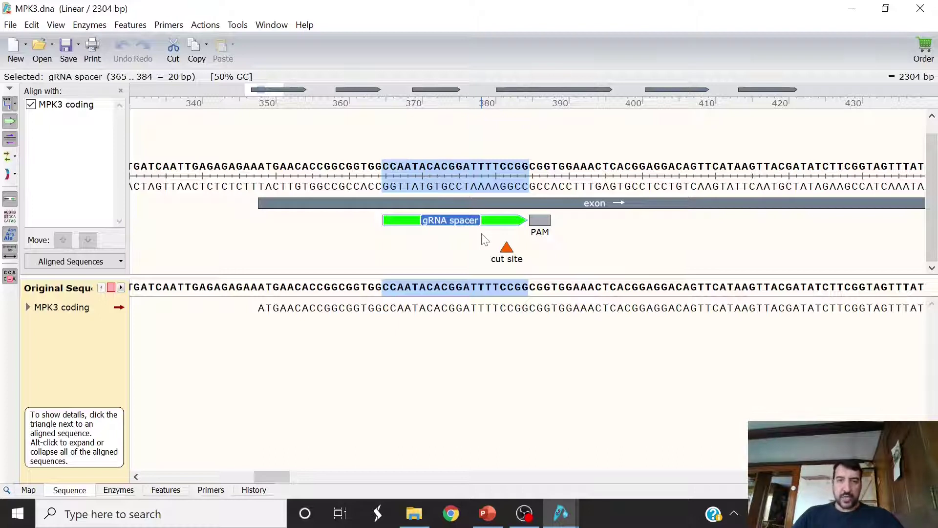
pyautogui.click(542, 222)
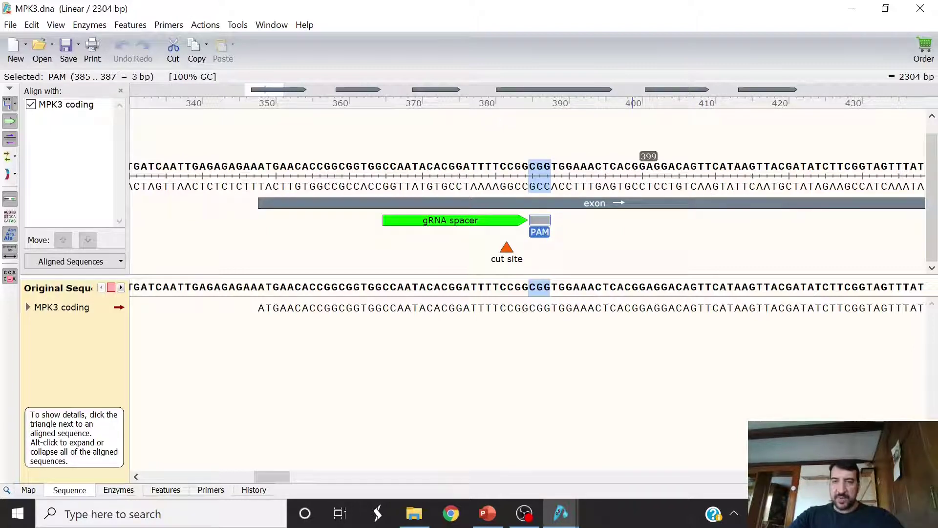
pyautogui.hotkey('ctrl', 'z')
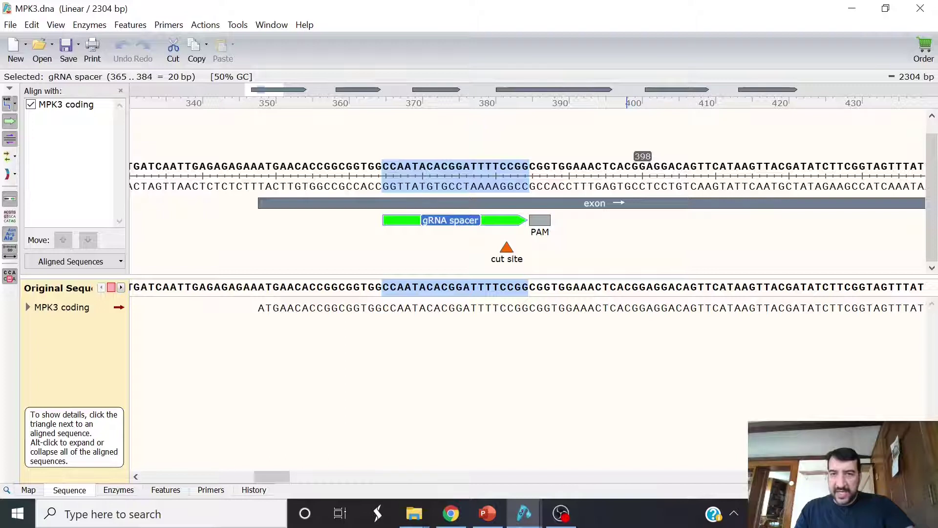
# - Compare an alternative 20-bp stretch ending at 397 with the gRNA spacer at bases 365–384
pyautogui.click(624, 166)
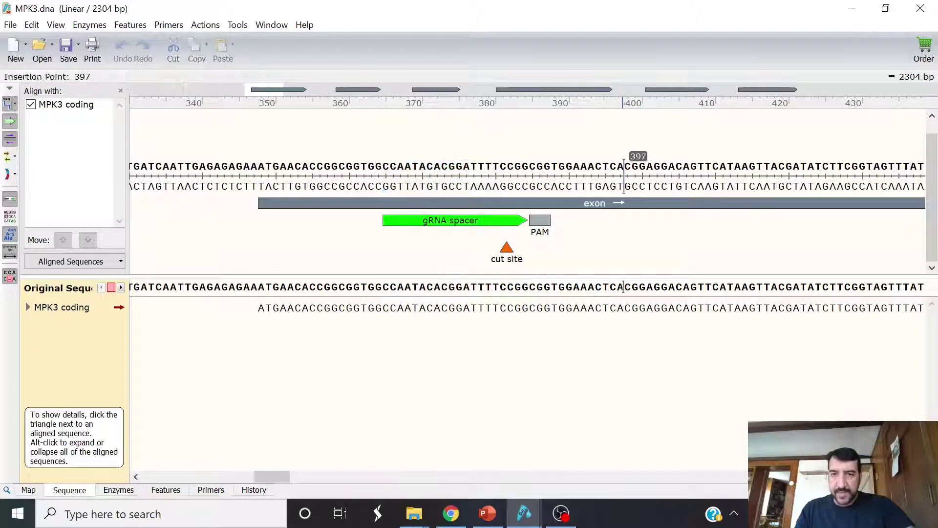
pyautogui.moveTo(625, 166); pyautogui.dragTo(478, 166)
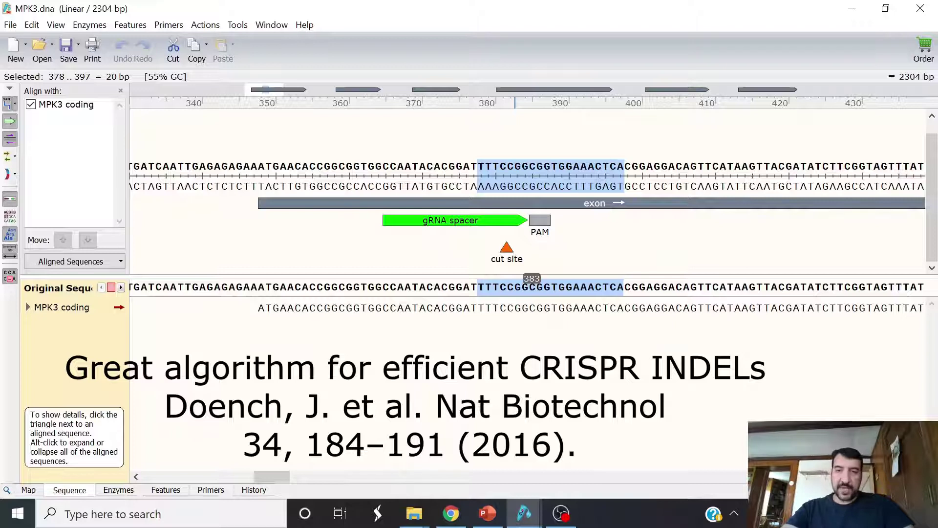
pyautogui.click(408, 222)
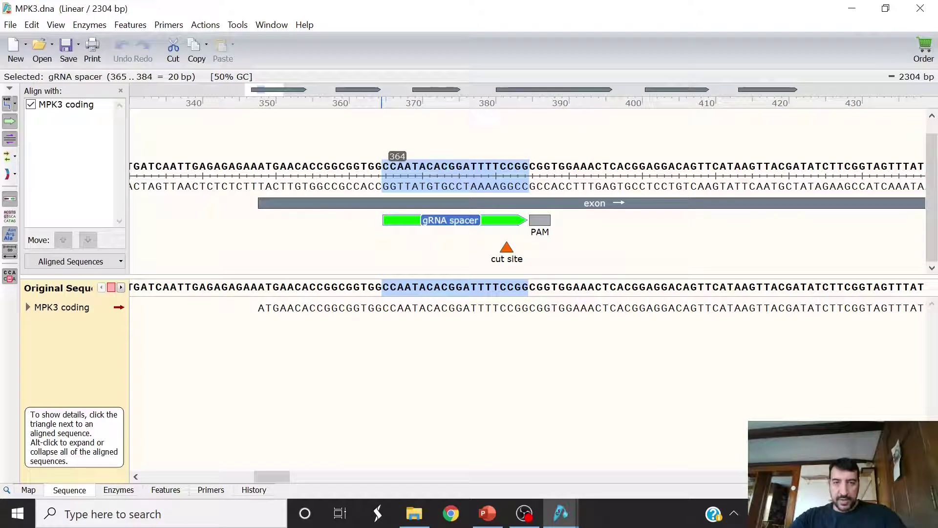
pyautogui.moveTo(383, 169); pyautogui.dragTo(528, 168)
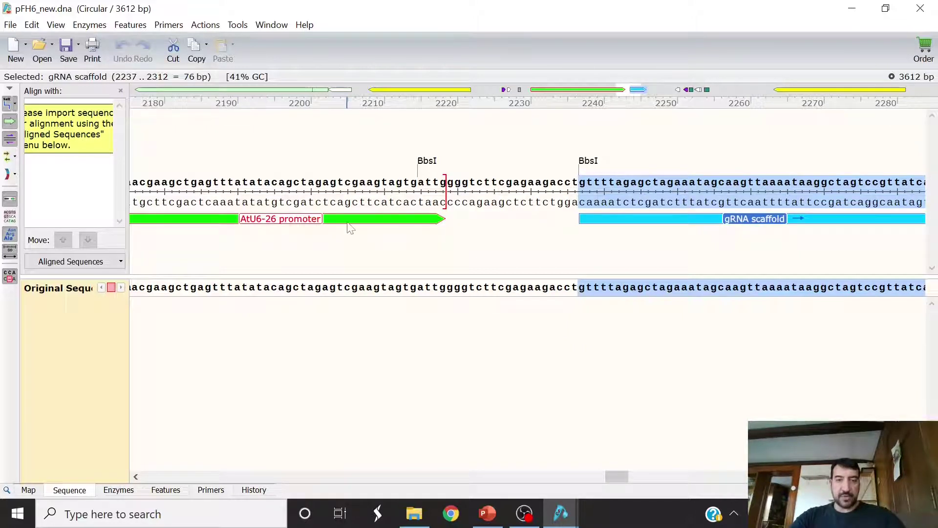
# - Examine the region between pFH6_new's two BbsI sites, their enzyme details, and the att overhang bases
pyautogui.moveTo(612, 477)
pyautogui.mouseDown()
pyautogui.moveTo(625, 476)
pyautogui.moveTo(613, 473)
pyautogui.mouseUp()
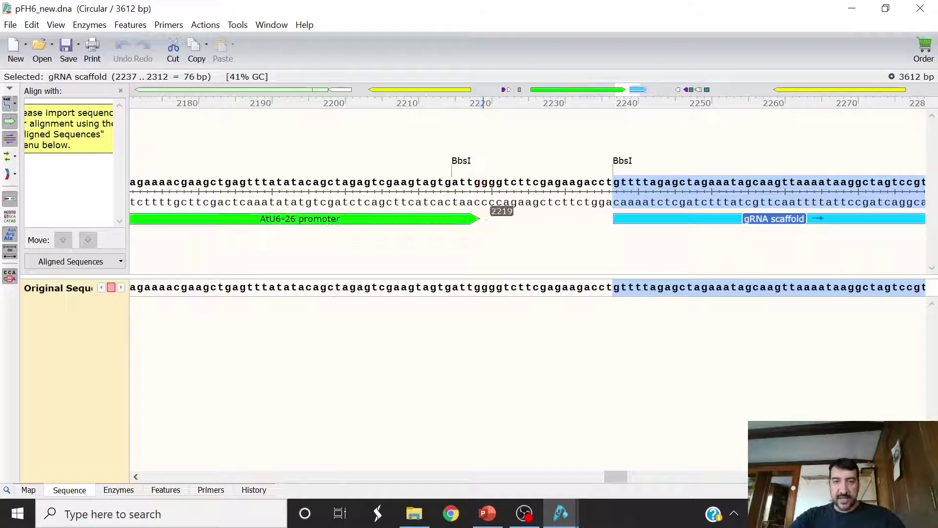
pyautogui.moveTo(481, 182); pyautogui.dragTo(613, 182)
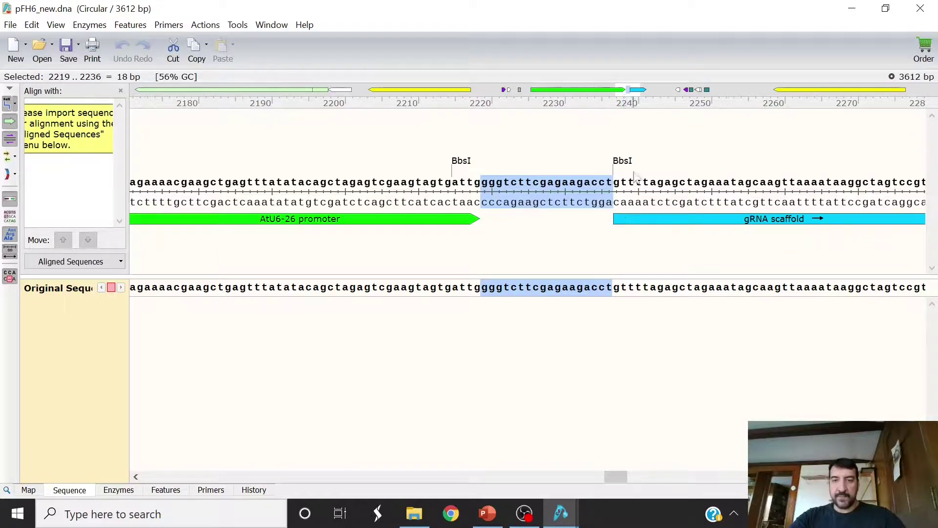
pyautogui.click(661, 167)
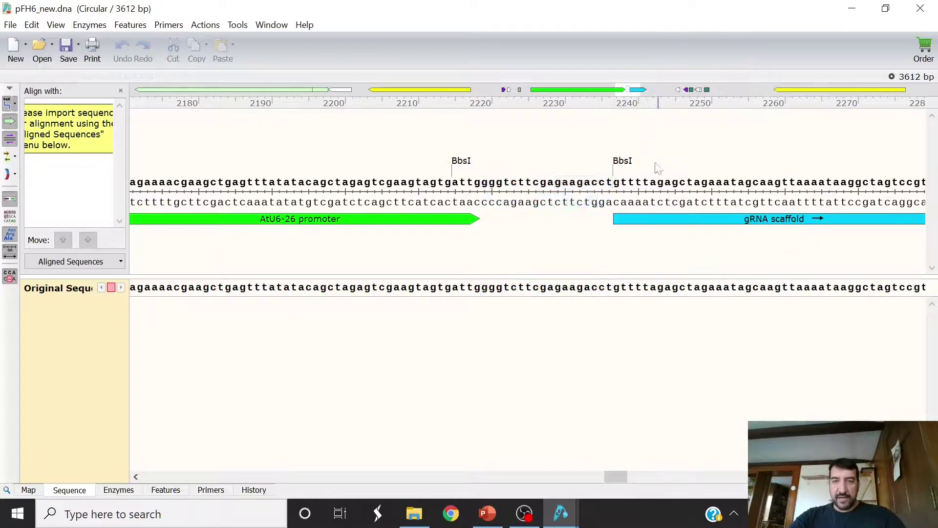
pyautogui.moveTo(628, 166)
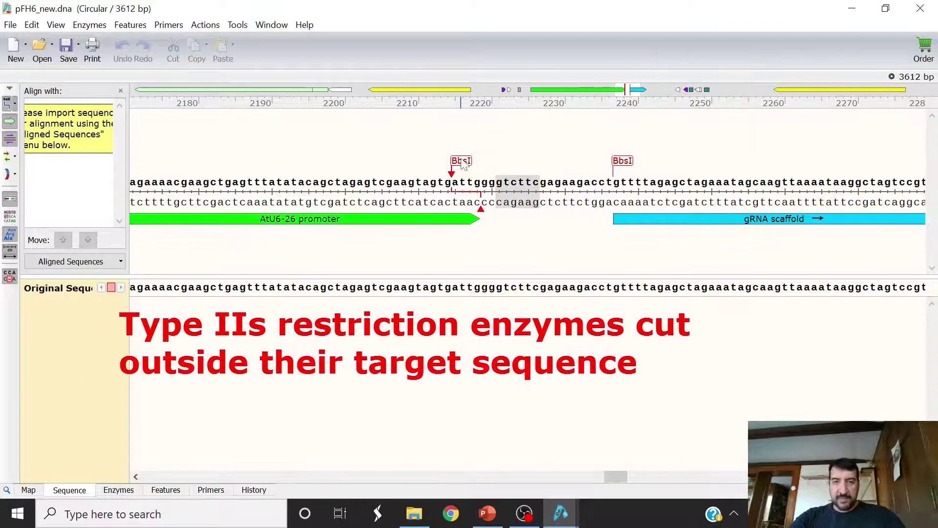
pyautogui.moveTo(464, 165)
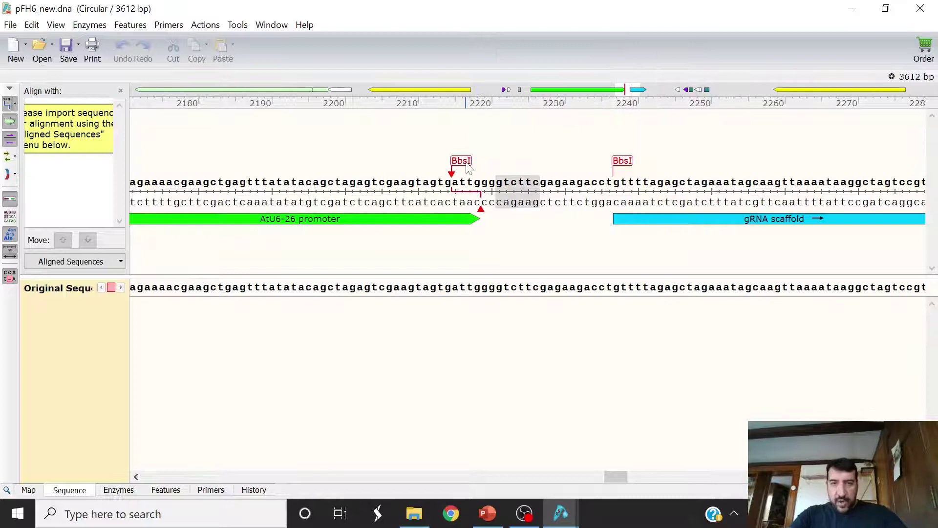
pyautogui.moveTo(451, 182); pyautogui.dragTo(481, 182)
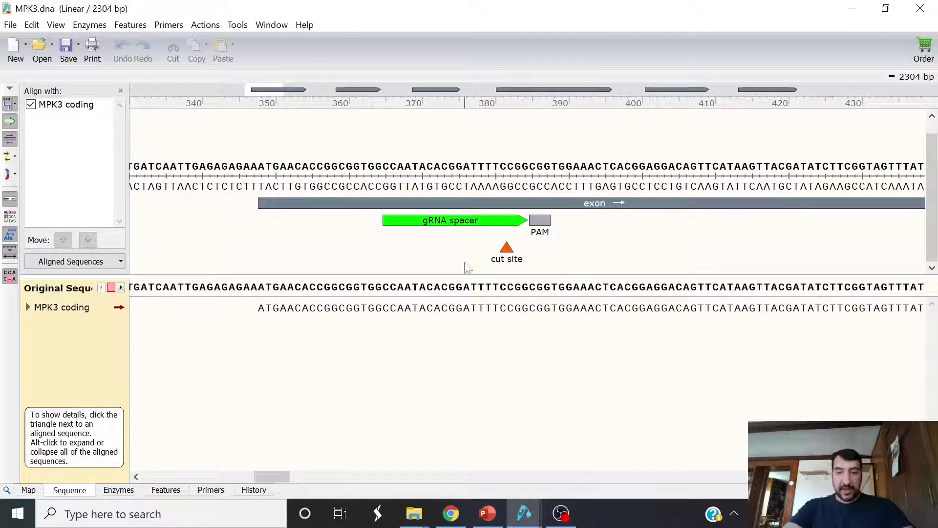
# - Select the MPK3 gRNA spacer feature and copy its 20 bases (365–384)
pyautogui.click(460, 221)
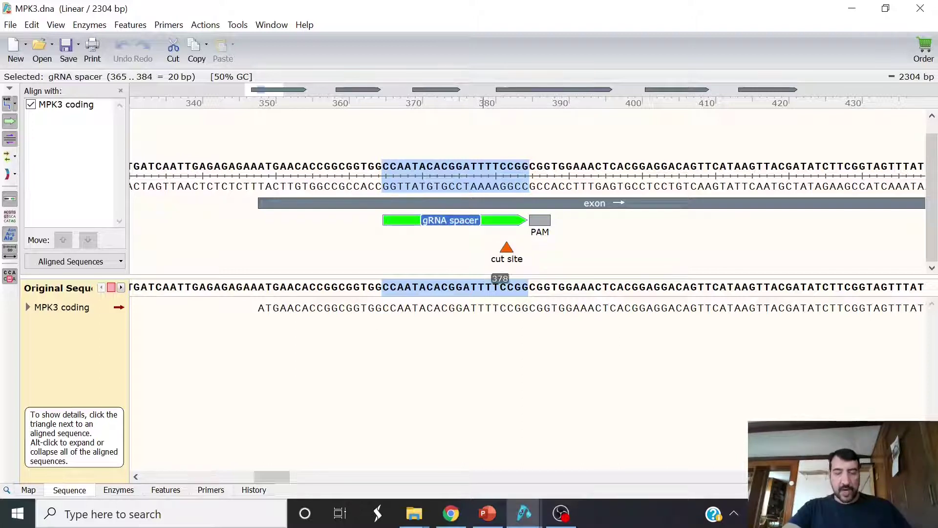
pyautogui.hotkey('ctrl', 'c')
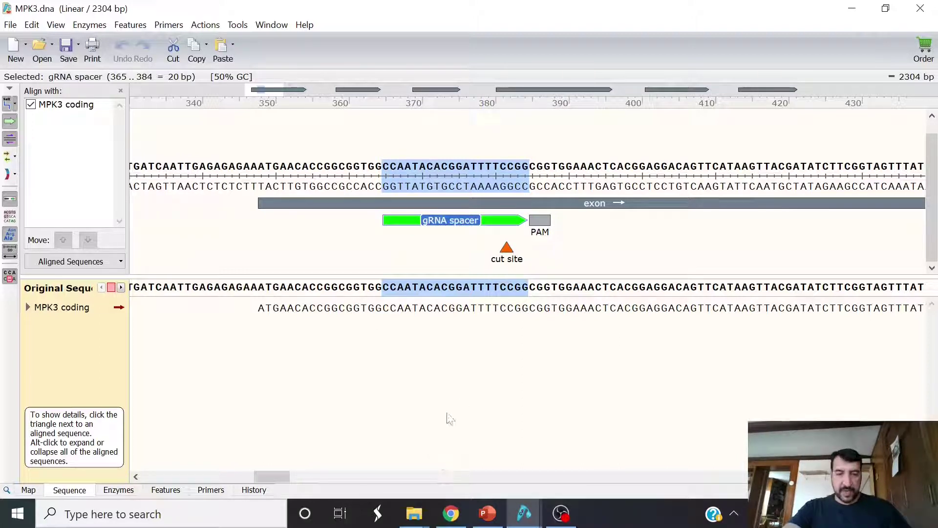
# - Paste CCAATACACGGATTTTCCGG into new file gRNA spacer.dna and place the cursor before base 1
pyautogui.hotkey('ctrl', 'n')
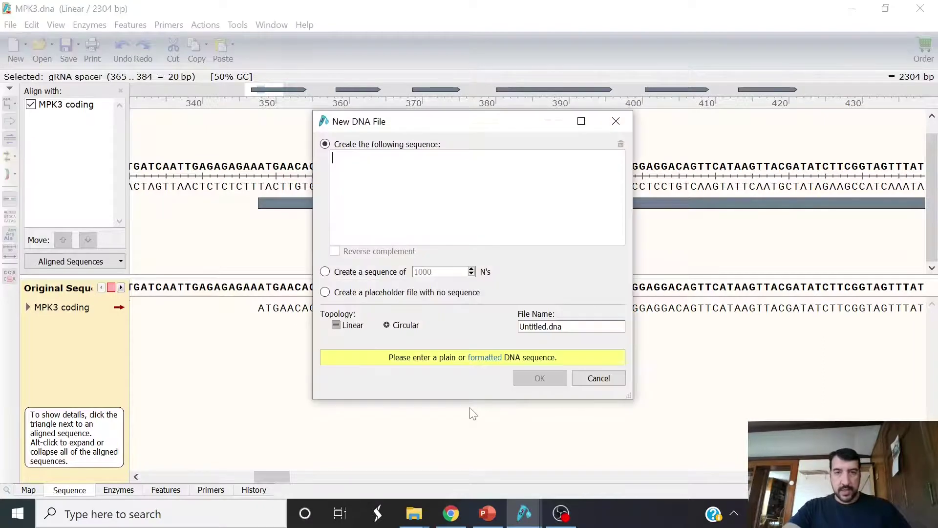
pyautogui.hotkey('ctrl', 'v')
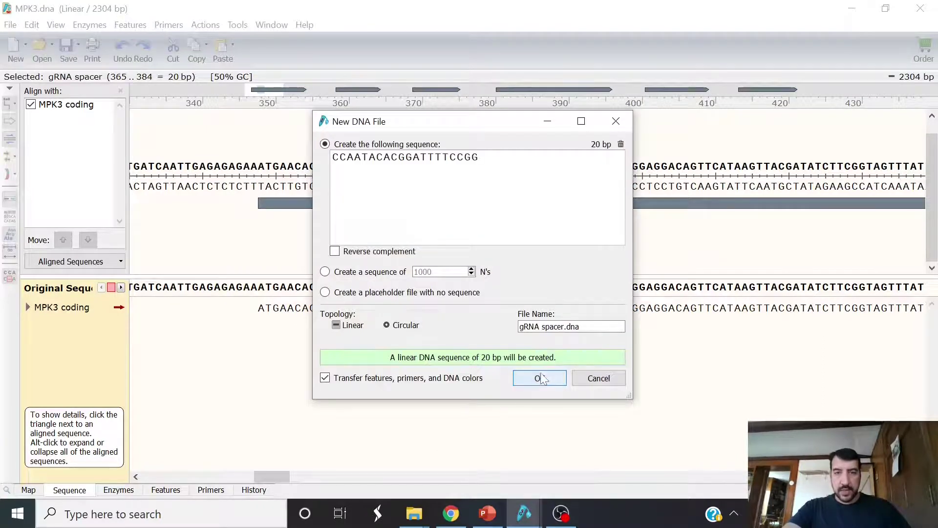
pyautogui.click(541, 379)
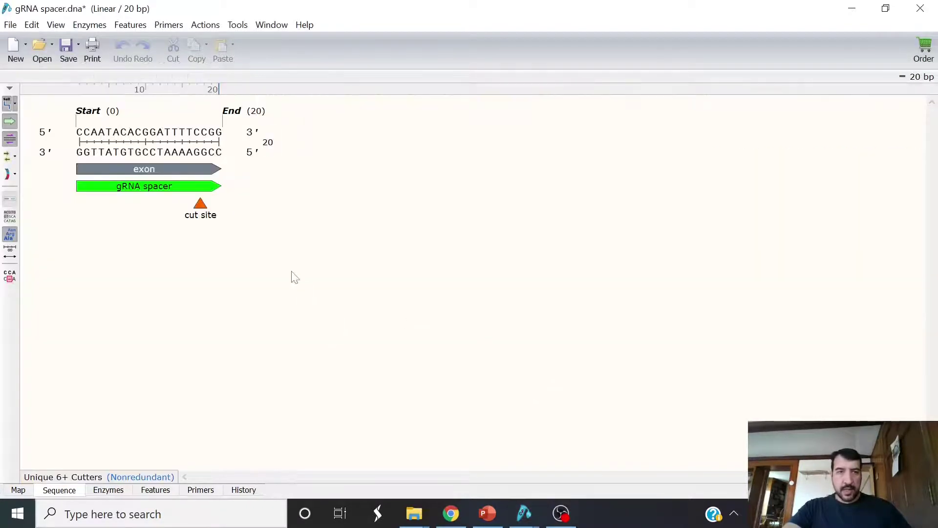
pyautogui.moveTo(77, 132)
pyautogui.mouseDown()
pyautogui.moveTo(149, 132)
pyautogui.moveTo(83, 132)
pyautogui.mouseUp()
pyautogui.click(83, 132)
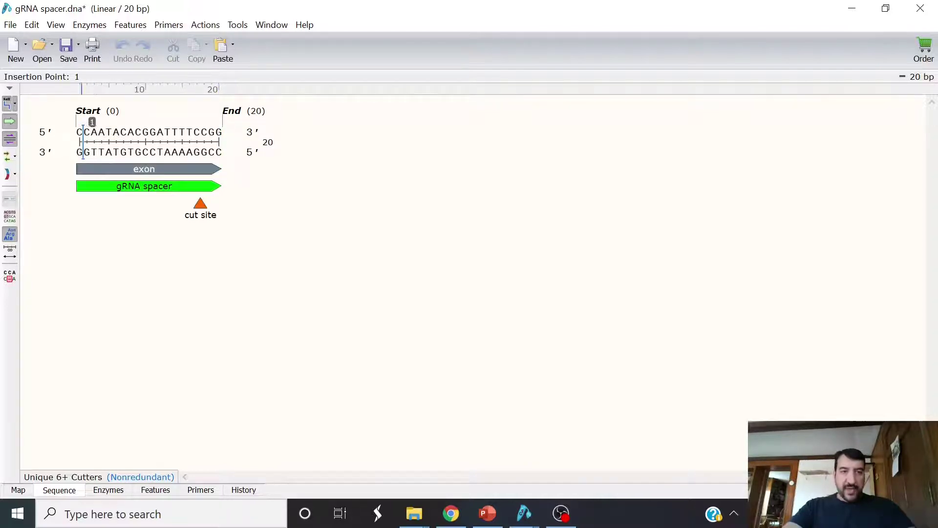
pyautogui.click(77, 142)
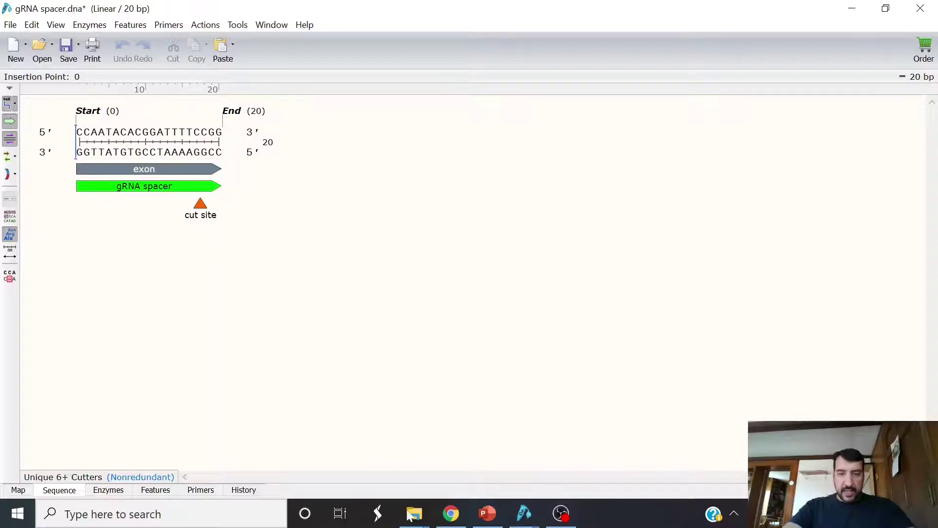
# - Bring PowerPoint forward and present slide 4 full screen
pyautogui.click(488, 522)
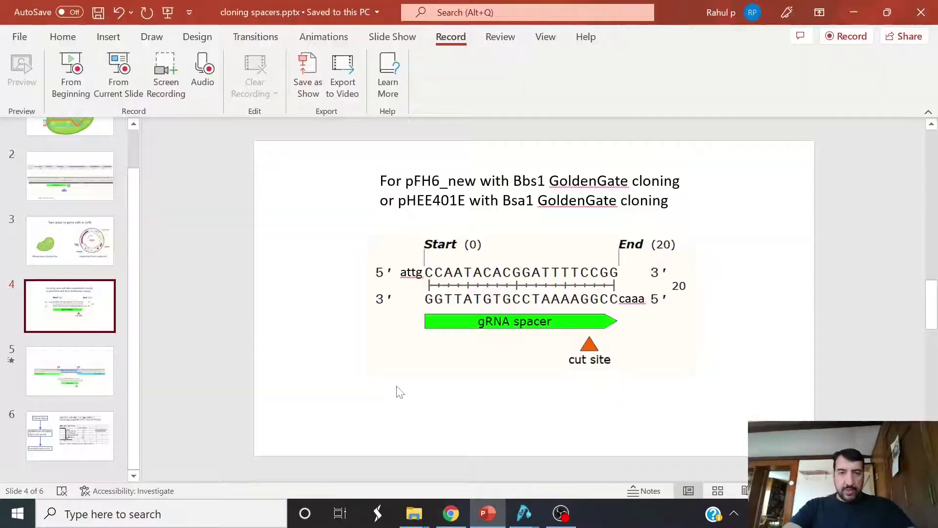
pyautogui.hotkey('shift', 'F5')
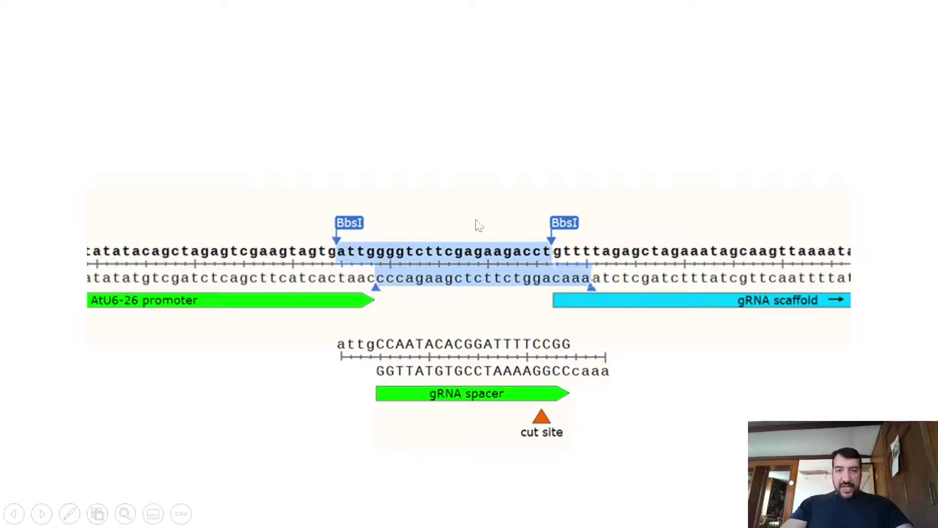
# - Play the BbsI-fragment removal and spacer insertion animations, then switch back to pHEE401E in SnapGene
pyautogui.click(654, 340)
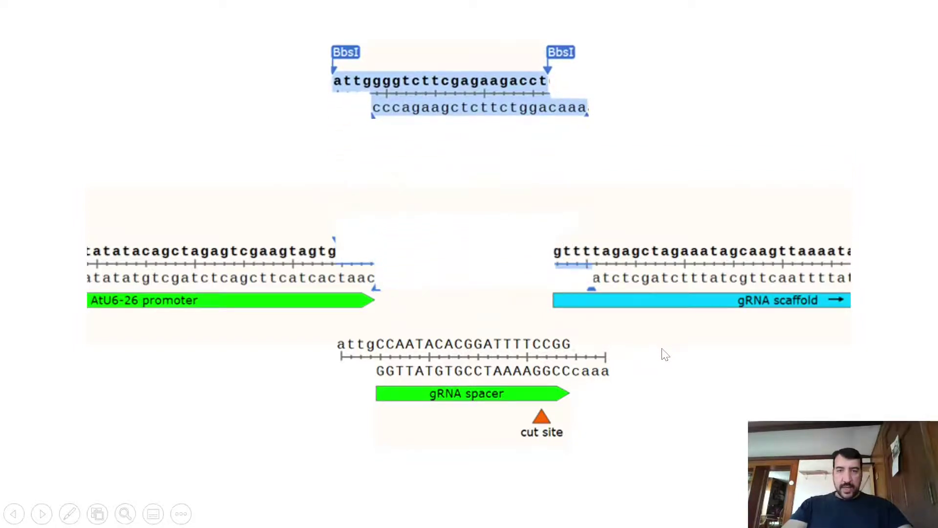
pyautogui.click(666, 354)
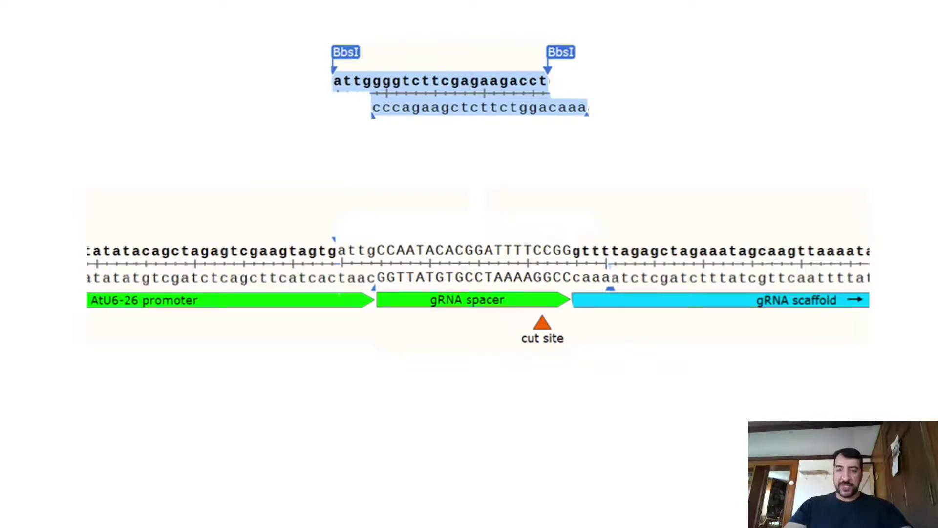
pyautogui.hotkey('alt', 'Tab')
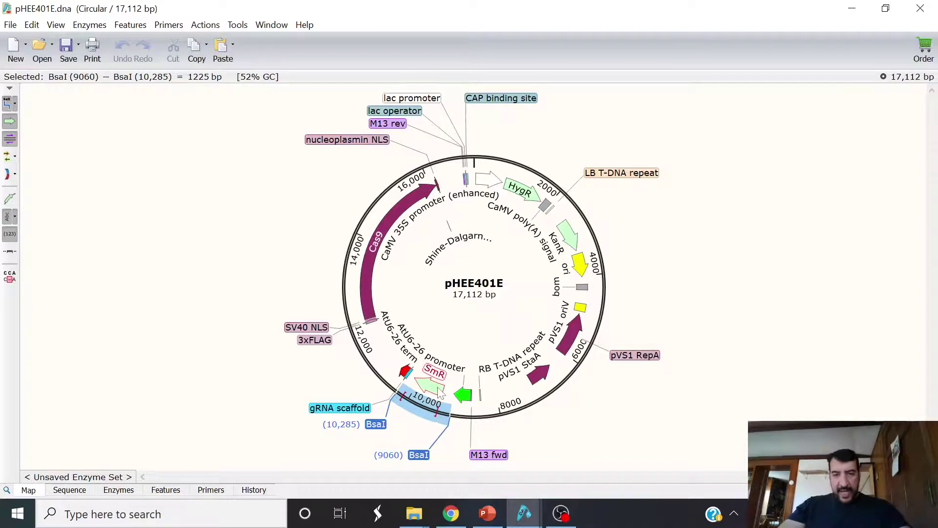
# - Review the SmR and gRNA scaffold features, then display pHEE401E's bases around BsaI site 9060
pyautogui.moveTo(442, 393)
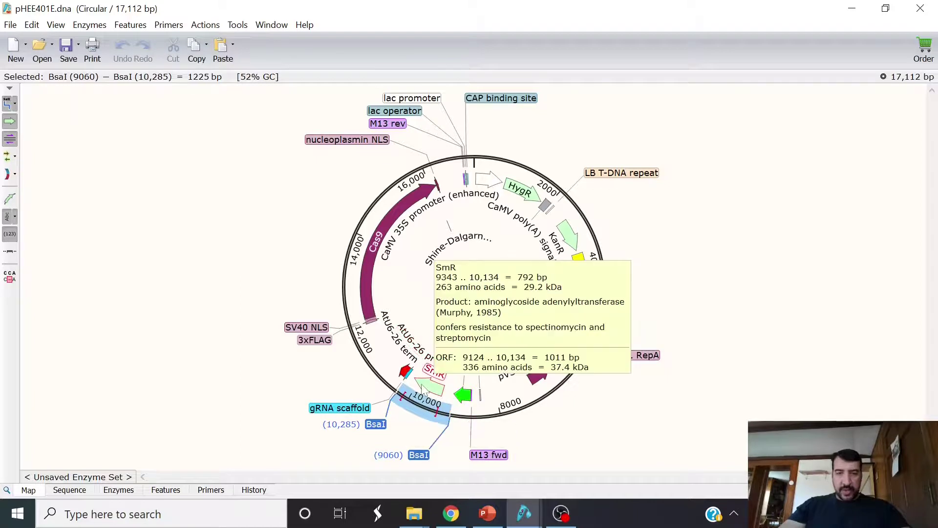
pyautogui.moveTo(411, 381)
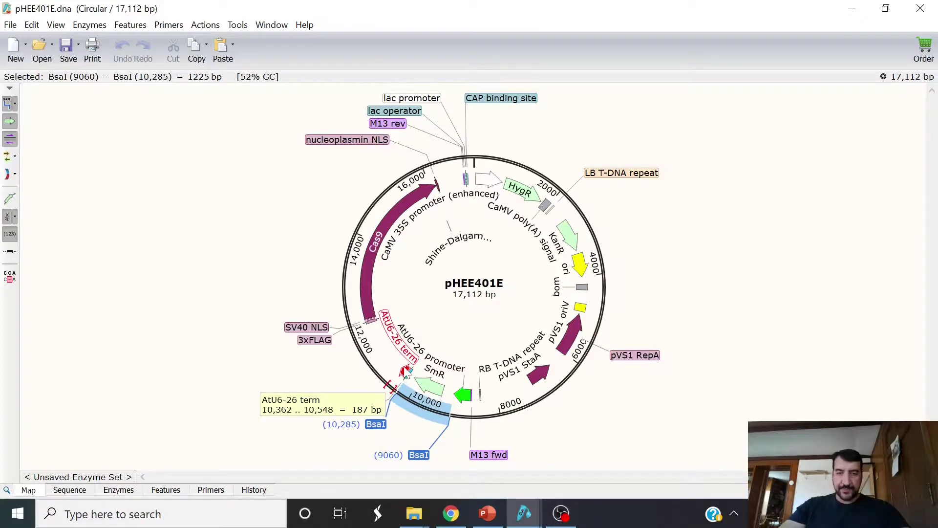
pyautogui.hotkey('ctrl', '2')
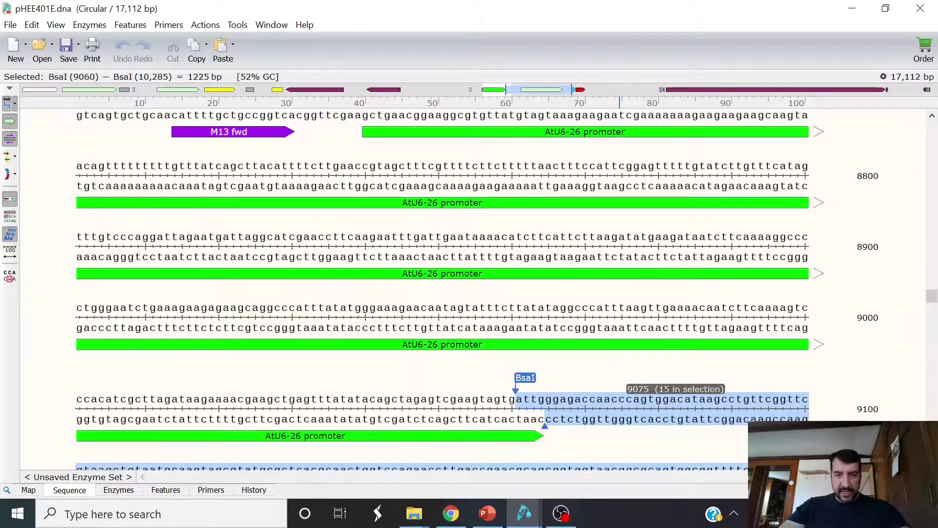
# - Read the enzyme details for both pHEE401E BsaI sites, then return to PowerPoint slide 4
pyautogui.scroll(-2, 676, 398)
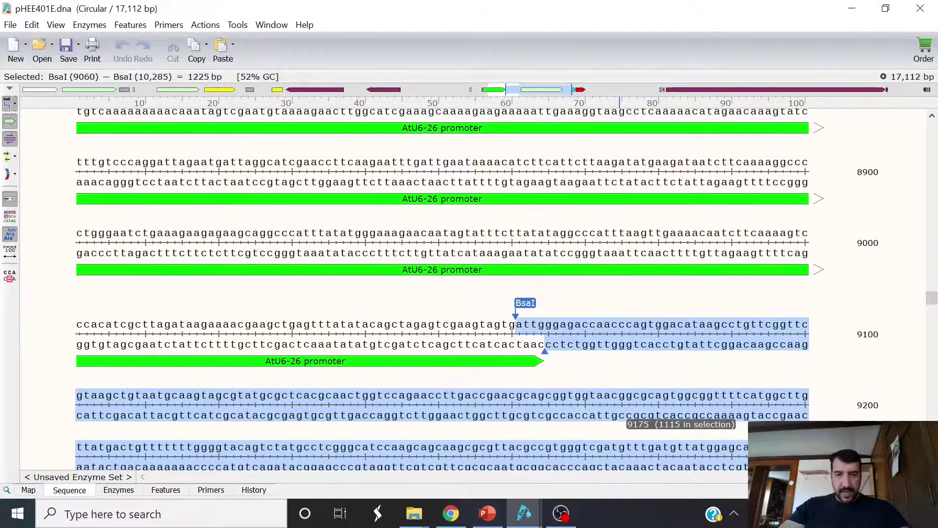
pyautogui.scroll(-1, 619, 410)
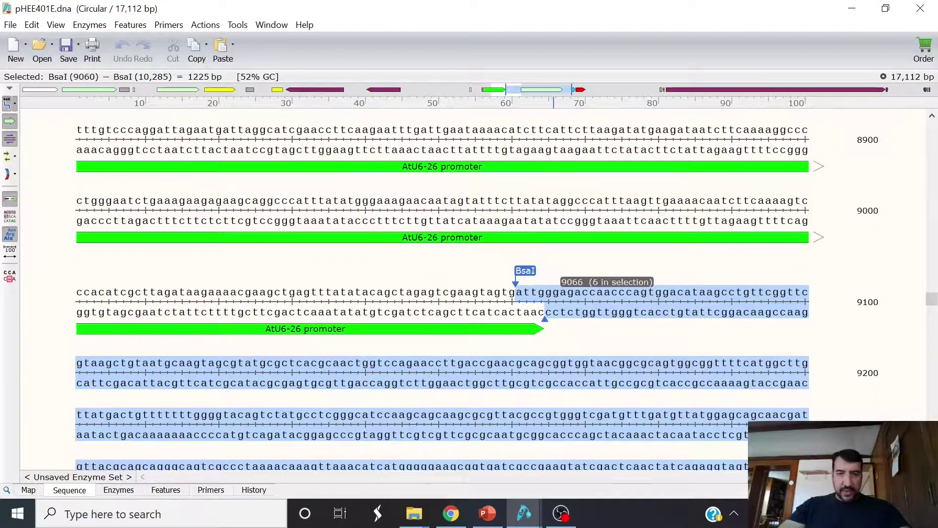
pyautogui.moveTo(526, 274)
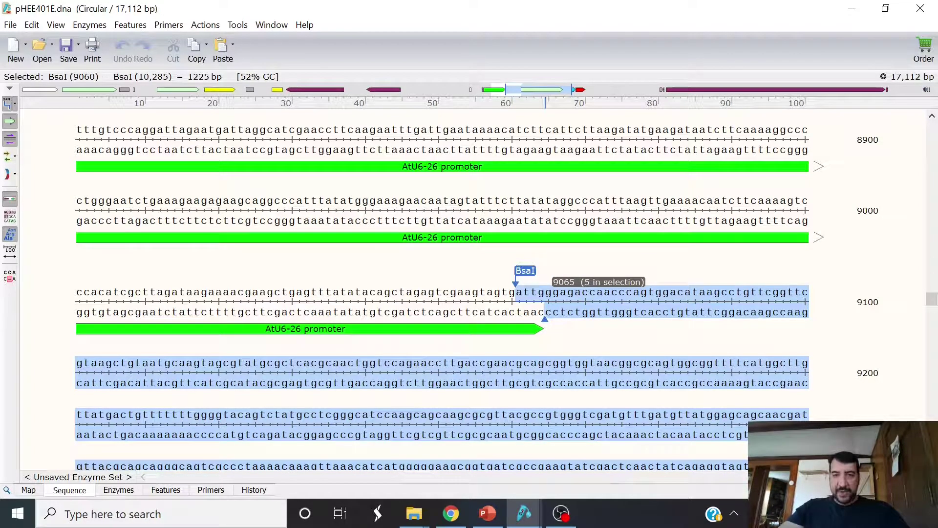
pyautogui.scroll(-15, 547, 298)
pyautogui.scroll(-1, 630, 318)
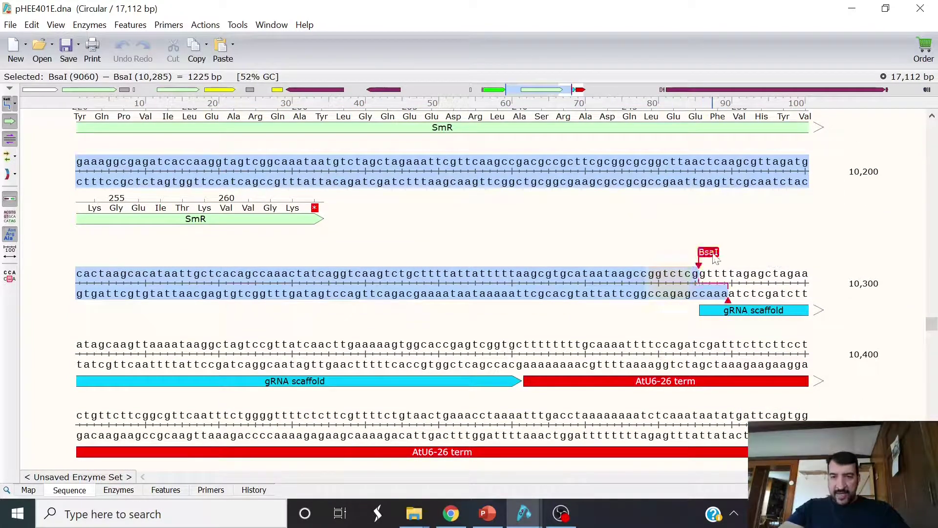
pyautogui.moveTo(714, 255)
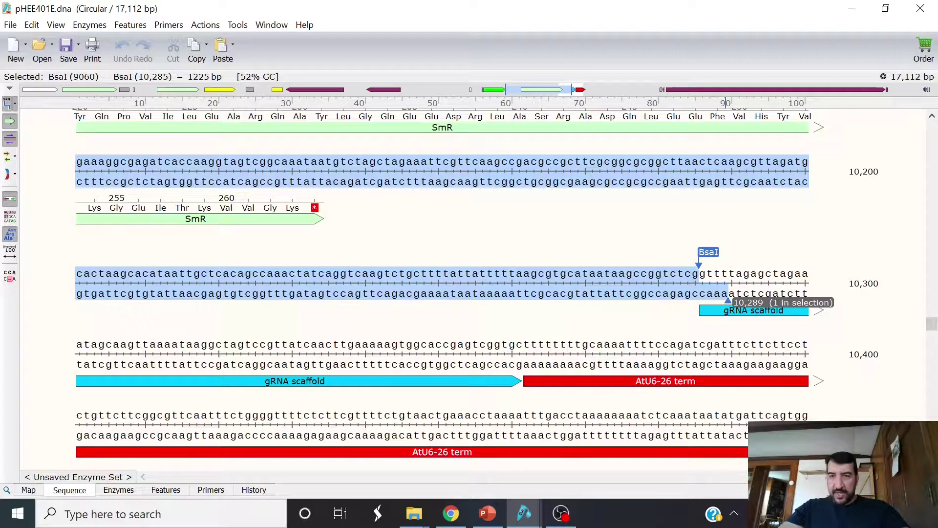
pyautogui.click(487, 513)
pyautogui.press('pageup')
pyautogui.press('pageup')
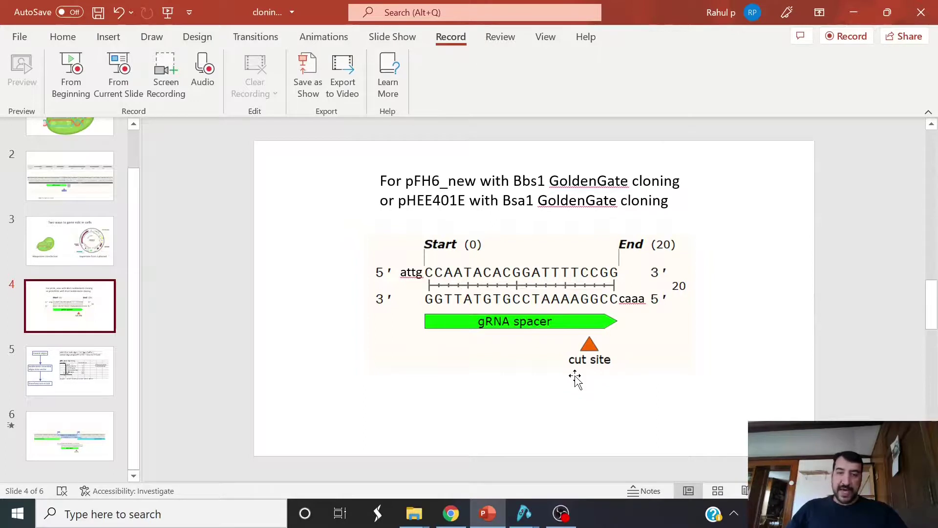
# - Advance the slideshow to slide 5 on oligo annealing and Golden Gate cloning
pyautogui.press('pagedown')
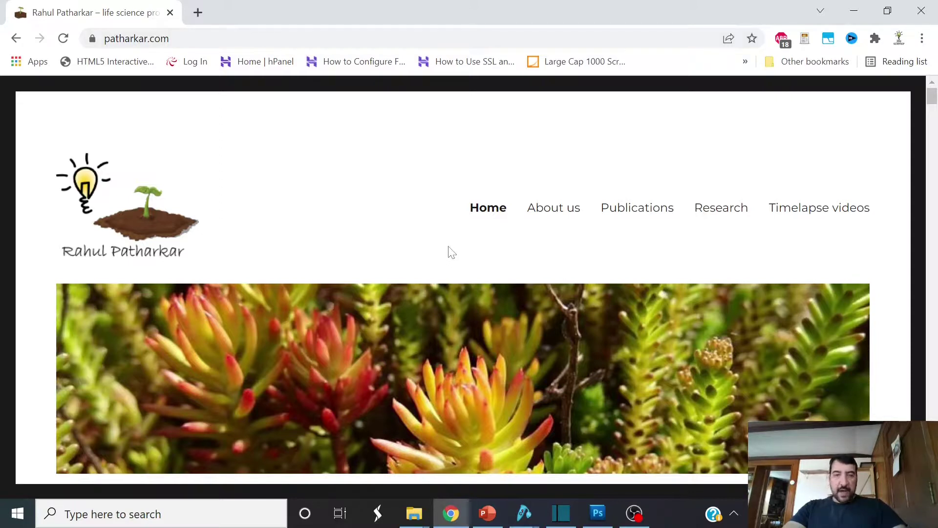
# - Scroll the patharkar.com homepage down past the banner to the Plasmid DNA Isolation post
pyautogui.scroll(-8, 462, 301)
pyautogui.scroll(-8, 589, 308)
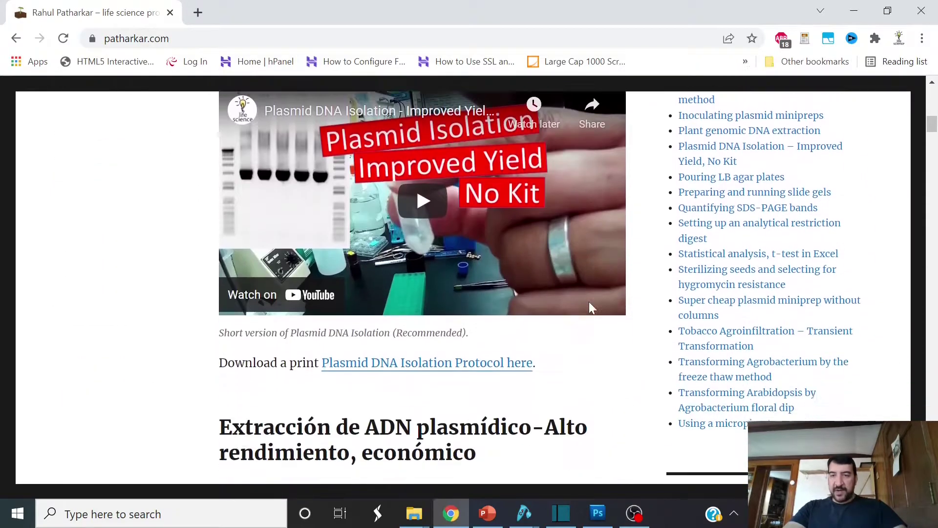